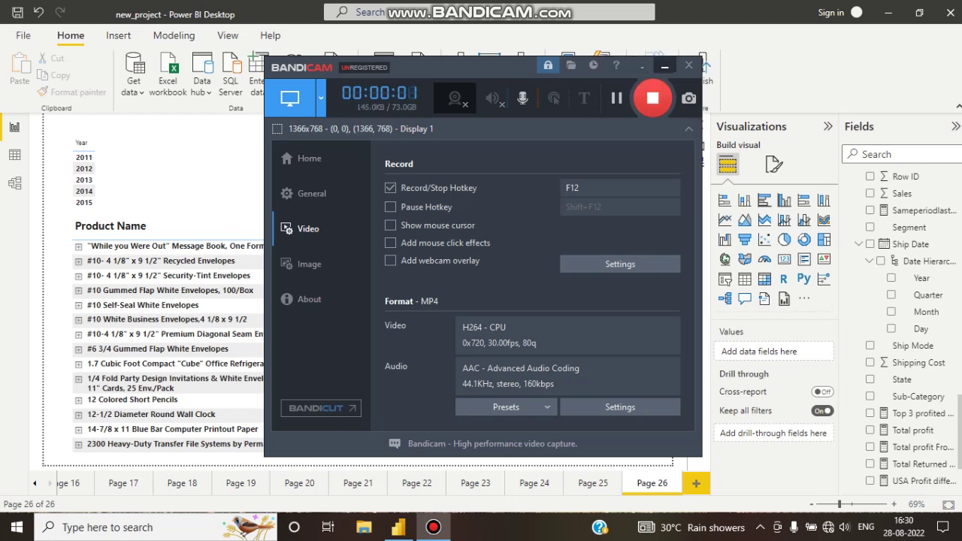
Minimize Bandicam to reveal the Power BI report with its product table.
left_click(665, 67)
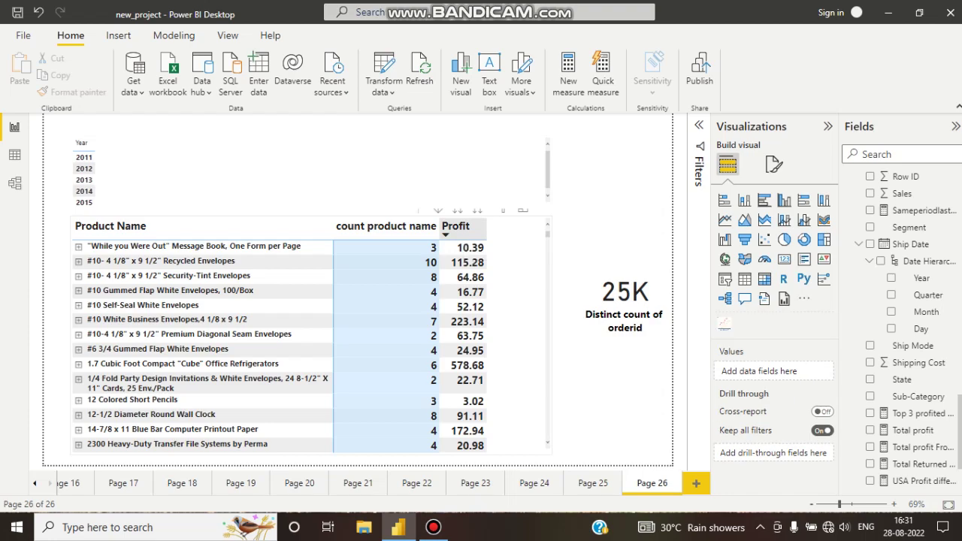
scroll(202, 377, "down", 5)
scroll(203, 377, "down", 5)
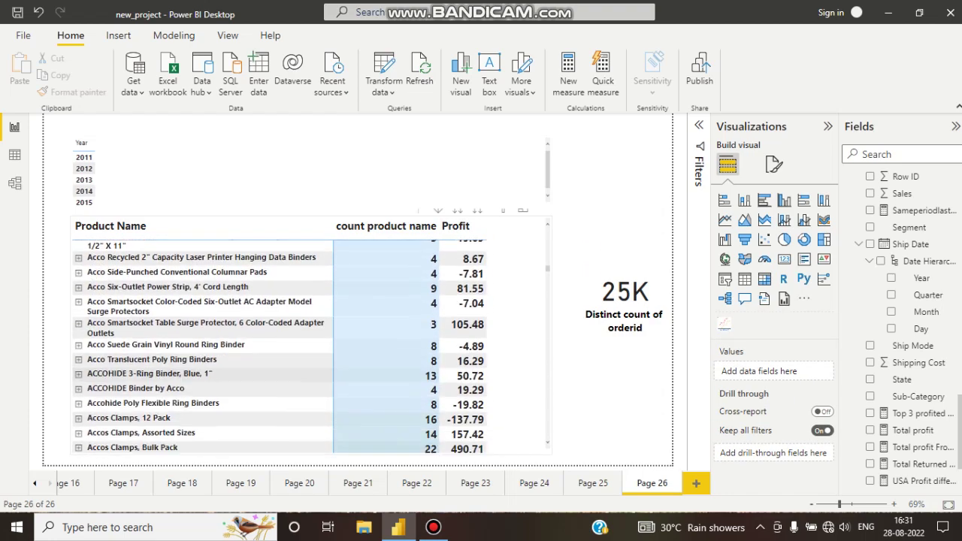
scroll(203, 377, "up", 10)
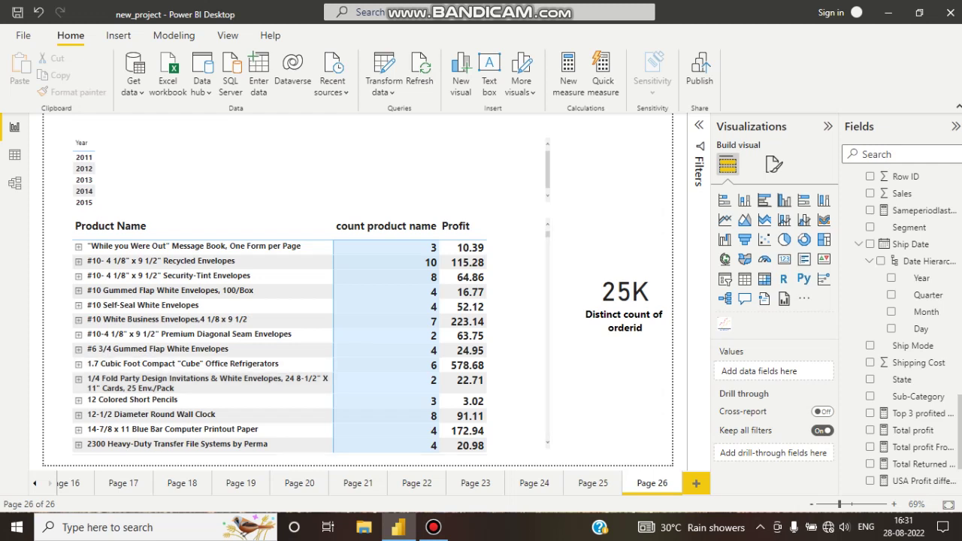
Select the product matrix and inspect the count product name measure's COUNT(Orders[Product Name]) formula.
left_click(202, 346)
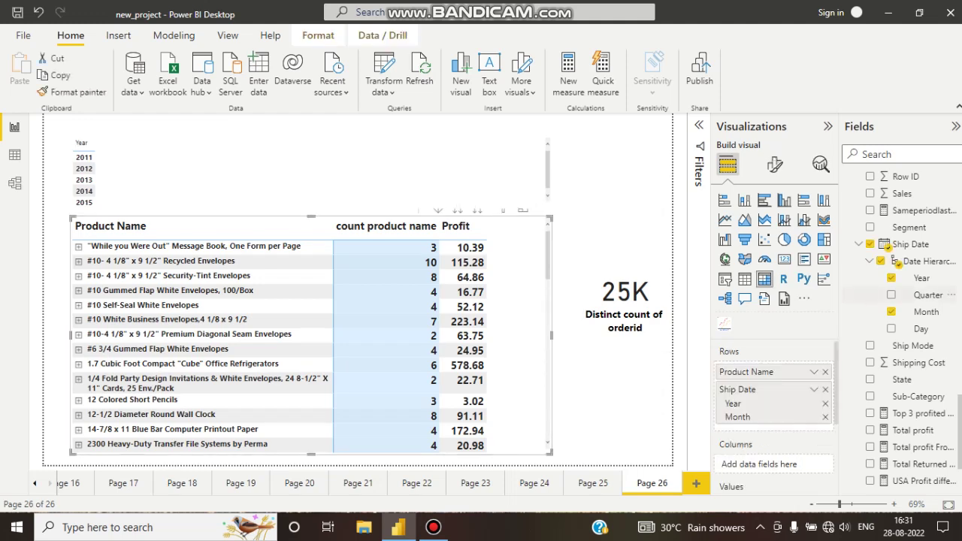
scroll(897, 226, "down", 2)
scroll(913, 380, "up", 6)
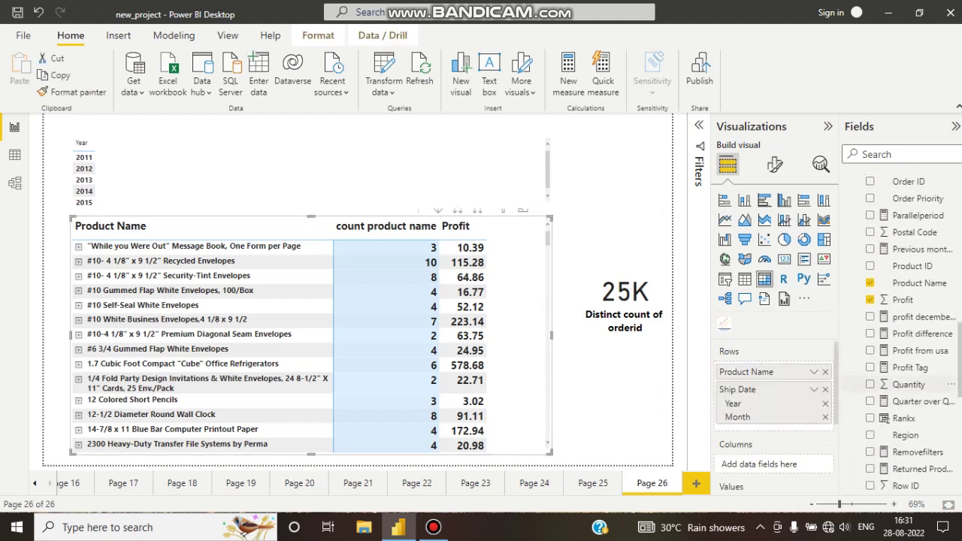
scroll(913, 316, "up", 10)
left_click(920, 353)
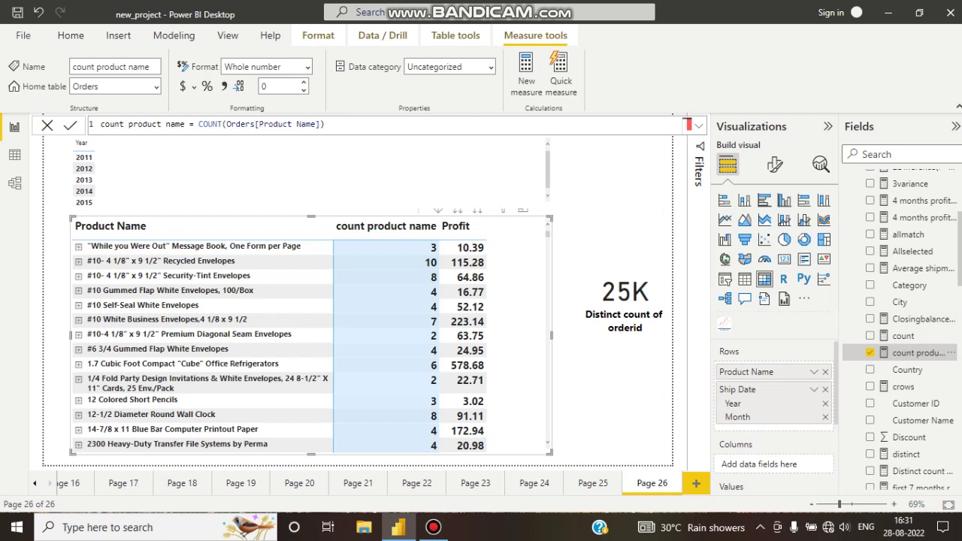
key("Escape")
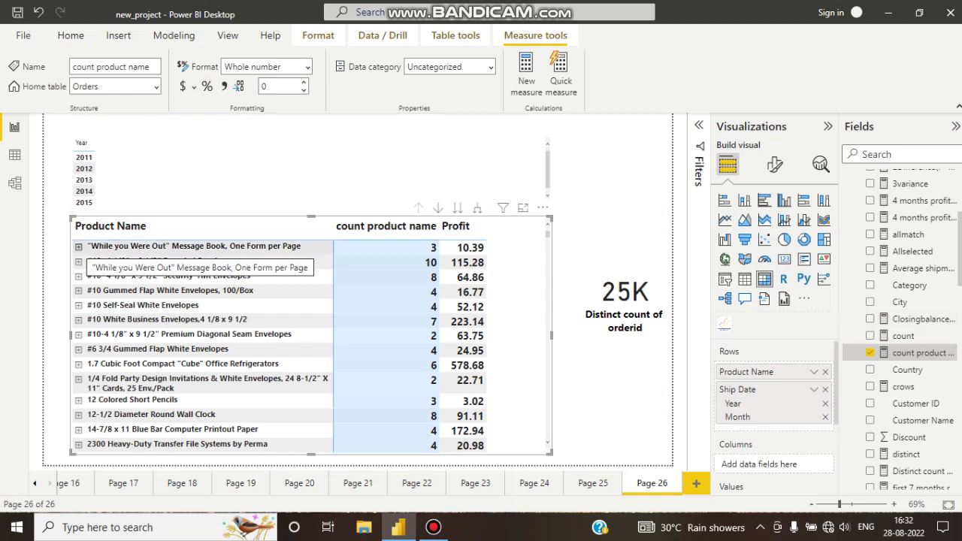
Expand 'While you Were Out' into ship years and break 2014 into months.
left_click(78, 246)
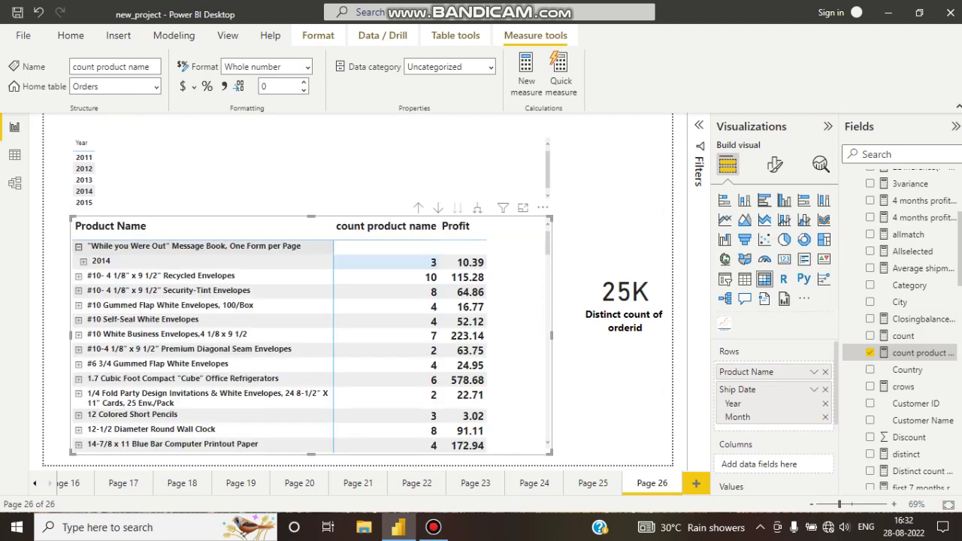
left_click(78, 246)
left_click(78, 245)
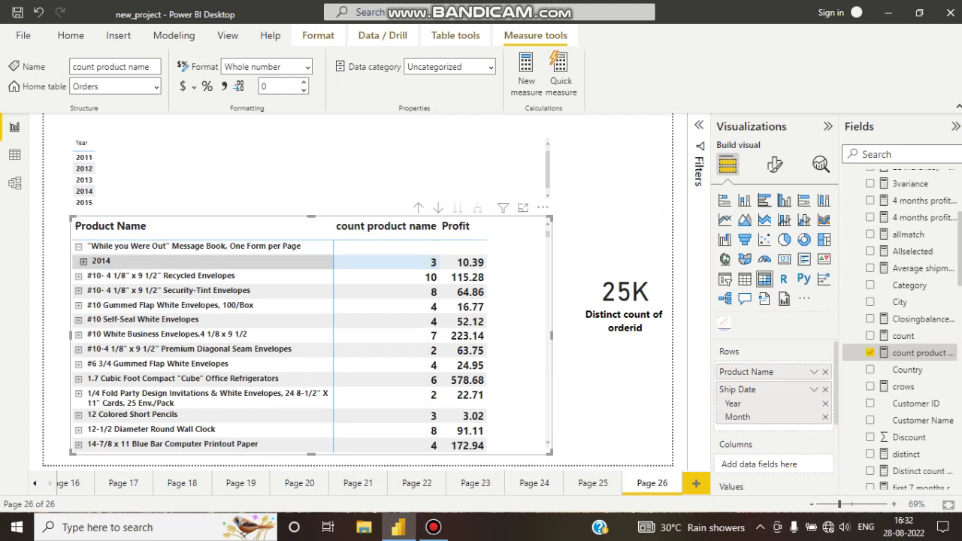
left_click(83, 261)
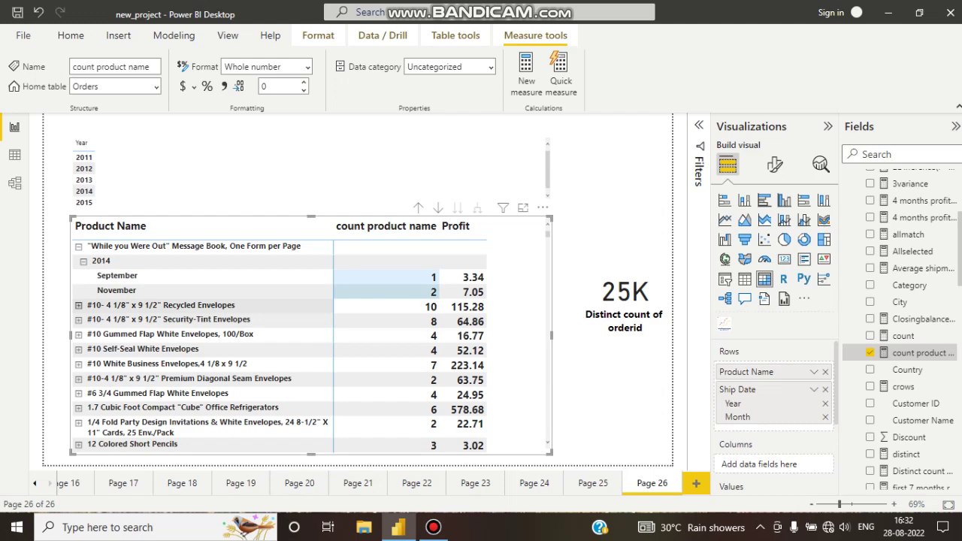
Expand Recycled Envelopes into ship years and break 2011, 2012 and 2014 into months.
left_click(78, 305)
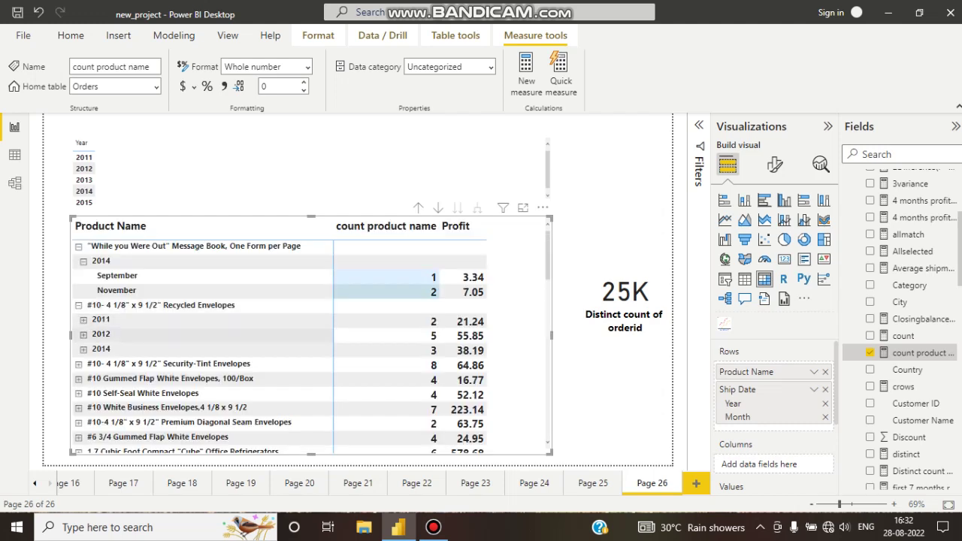
scroll(278, 346, "down", 2)
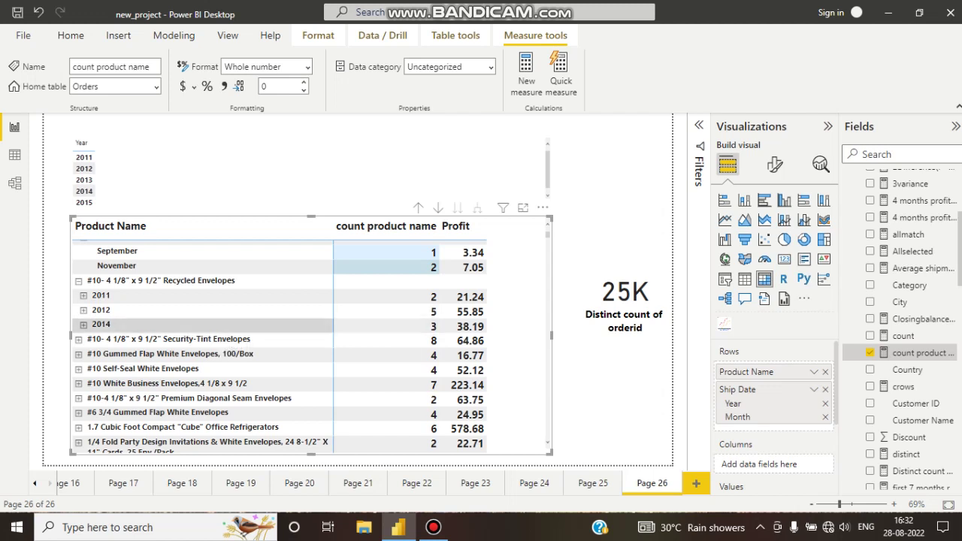
left_click(83, 296)
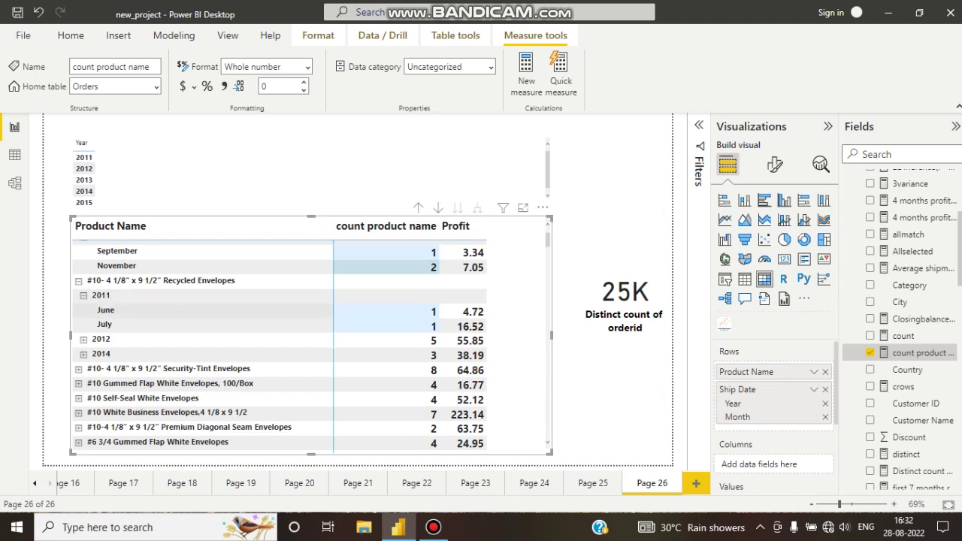
left_click(83, 339)
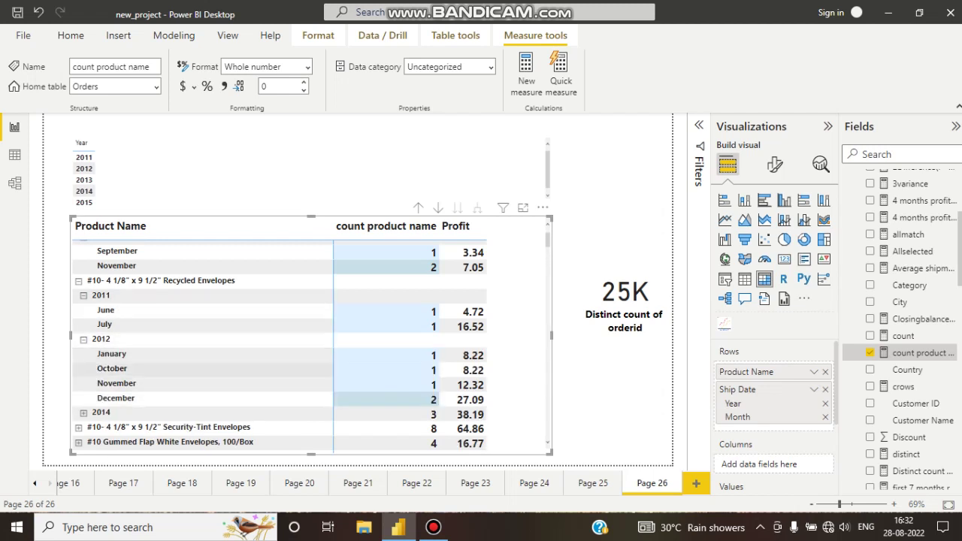
scroll(203, 399, "down", 1)
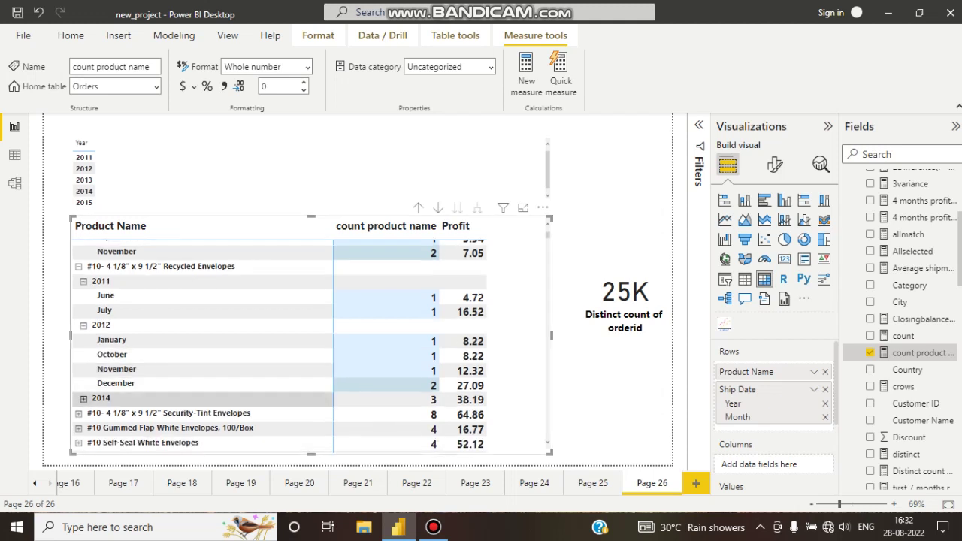
left_click(83, 398)
scroll(83, 399, "down", 2)
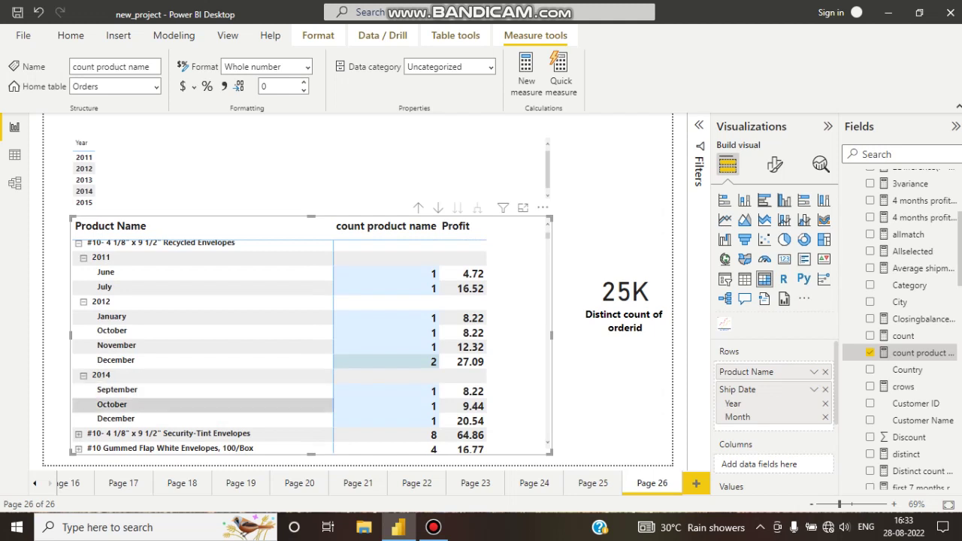
scroll(226, 365, "up", 2)
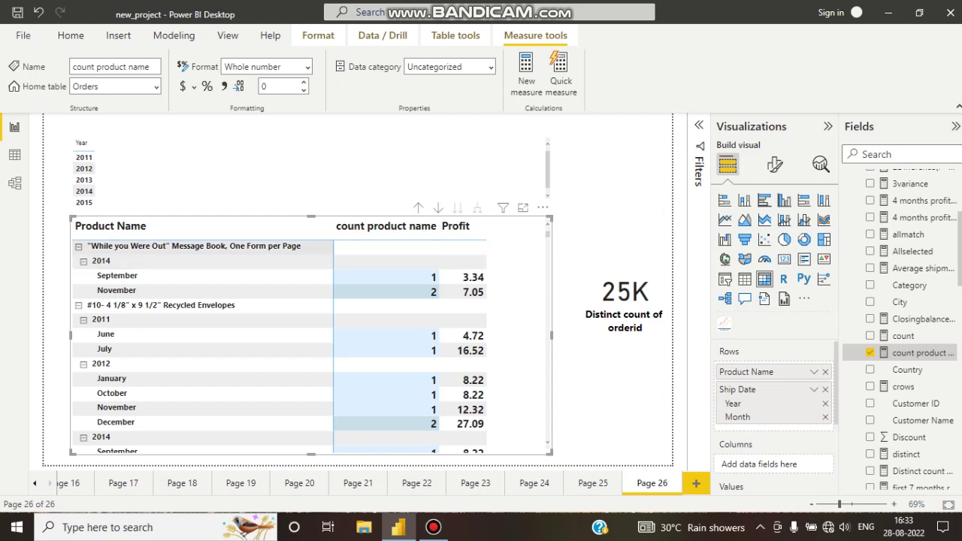
scroll(301, 331, "down", 3)
scroll(301, 331, "down", 10)
scroll(301, 330, "up", 12)
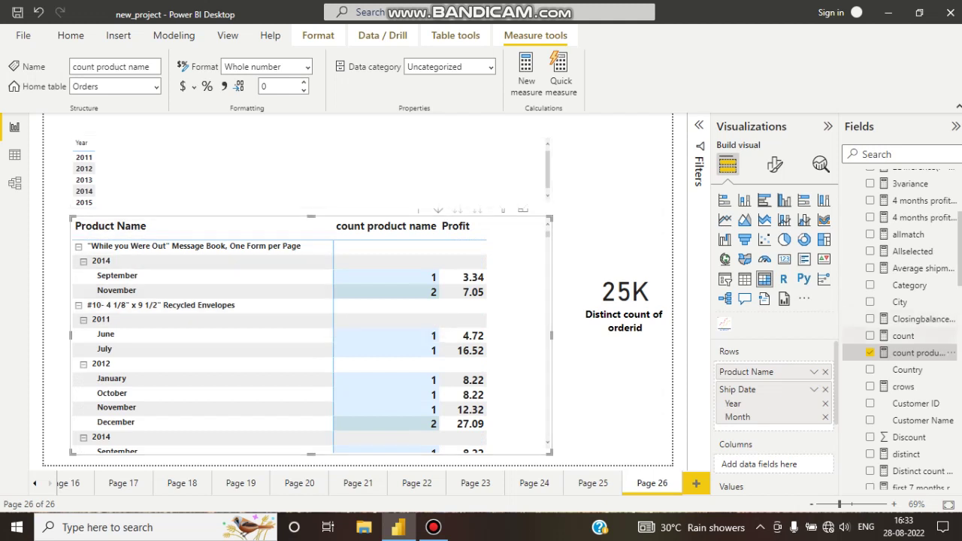
Insert DISTINCTCOUNT before COUNT in the count product name measure's formula.
left_click(919, 352)
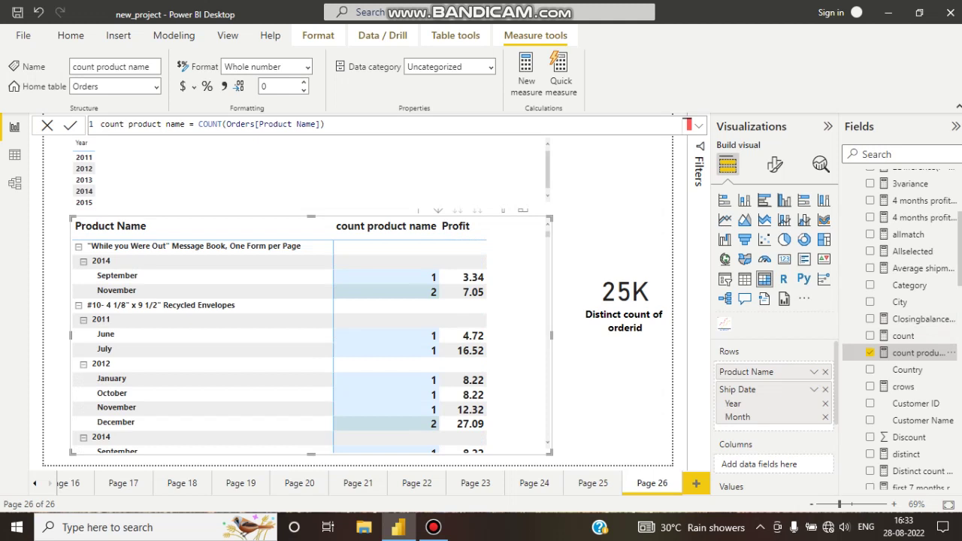
left_click(222, 124)
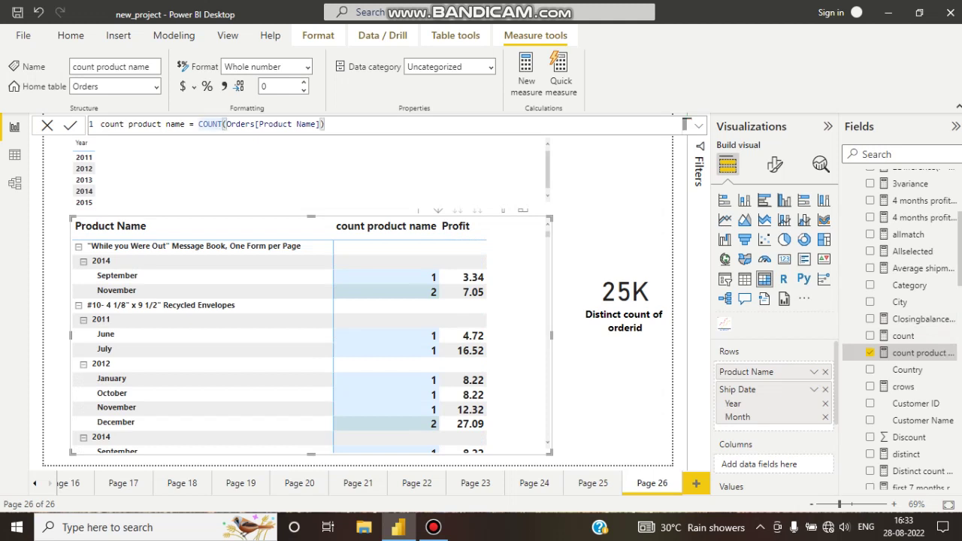
left_click(199, 124)
type("dis")
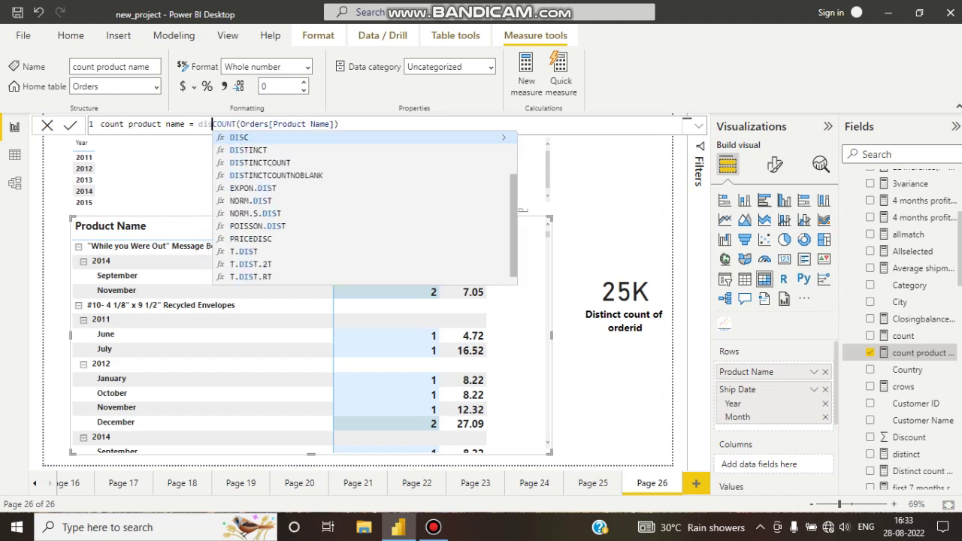
key("Down")
key("Down")
key("Tab")
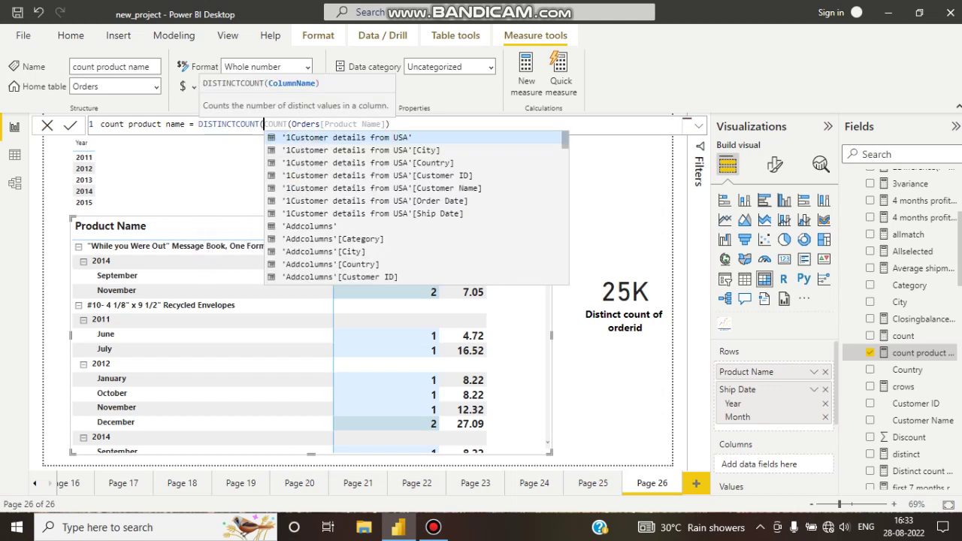
key("End")
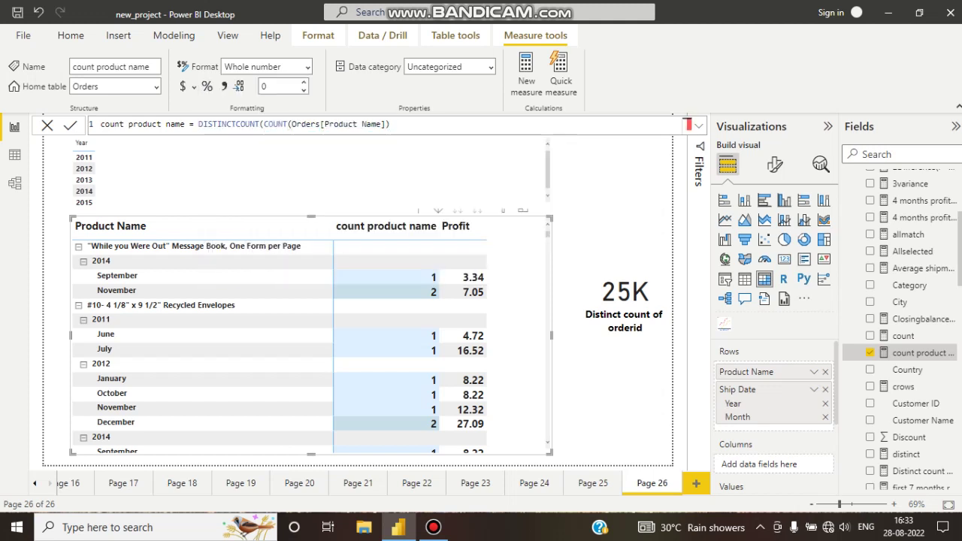
type(")")
key("Return")
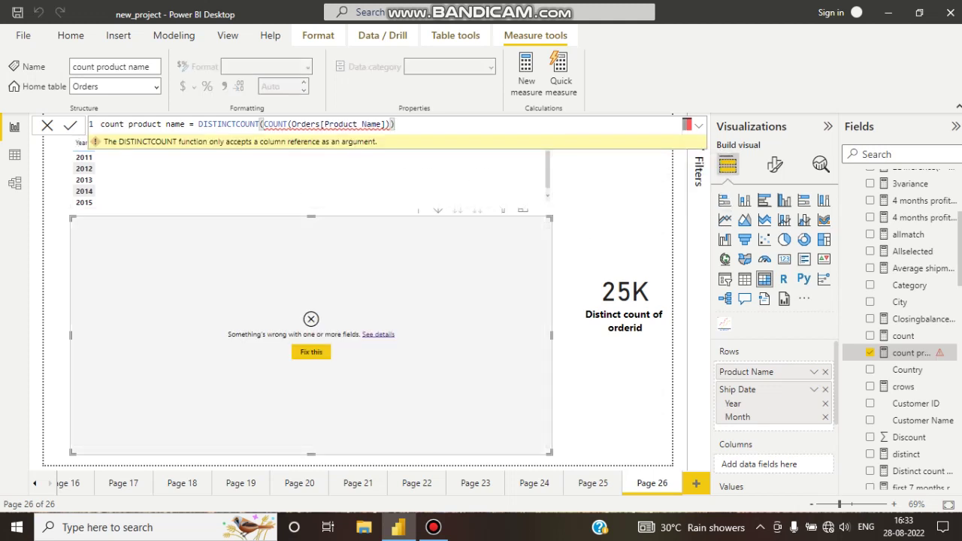
Remove the leftover inner COUNT and extra parentheses, leaving DISTINCTCOUNT(Orders[Product Name]).
double_click(274, 124)
key("BackSpace")
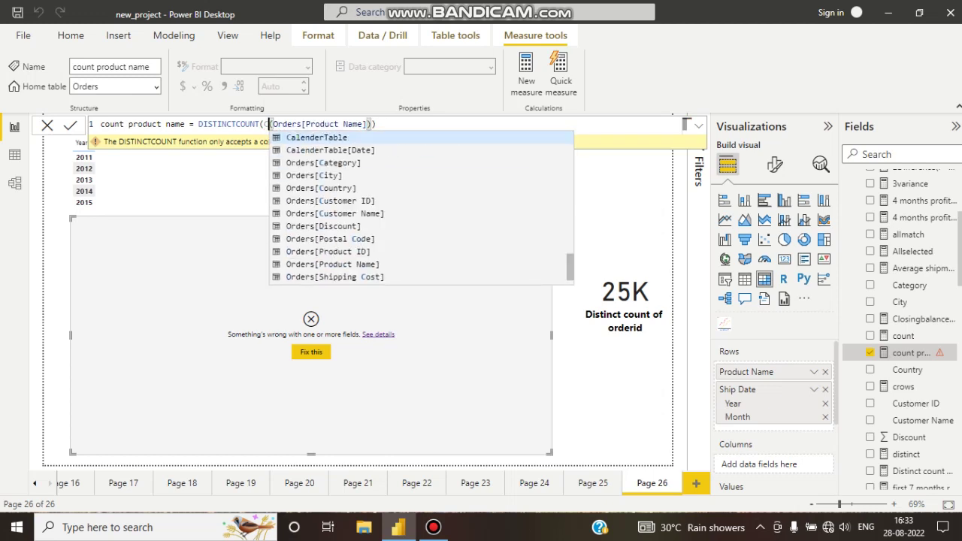
key("BackSpace")
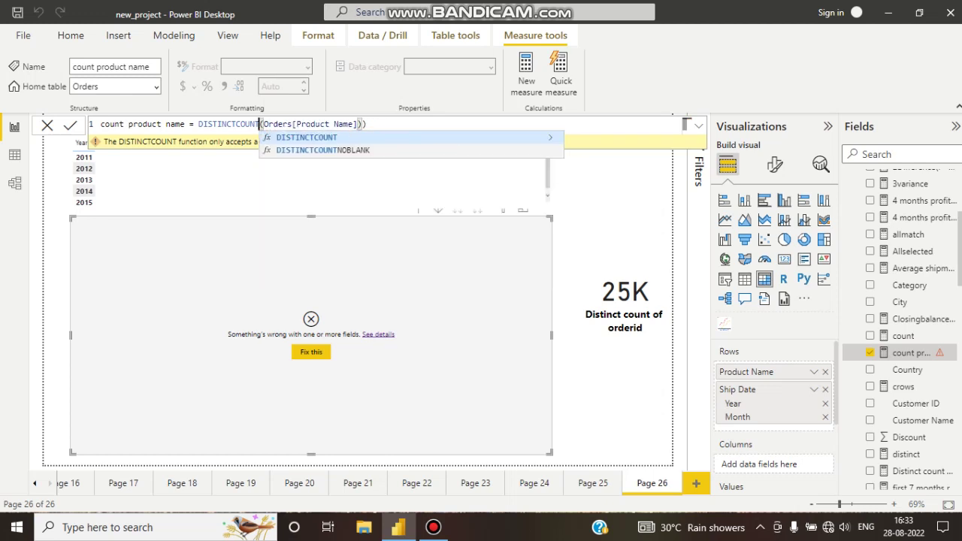
key("End")
key("BackSpace")
key("Return")
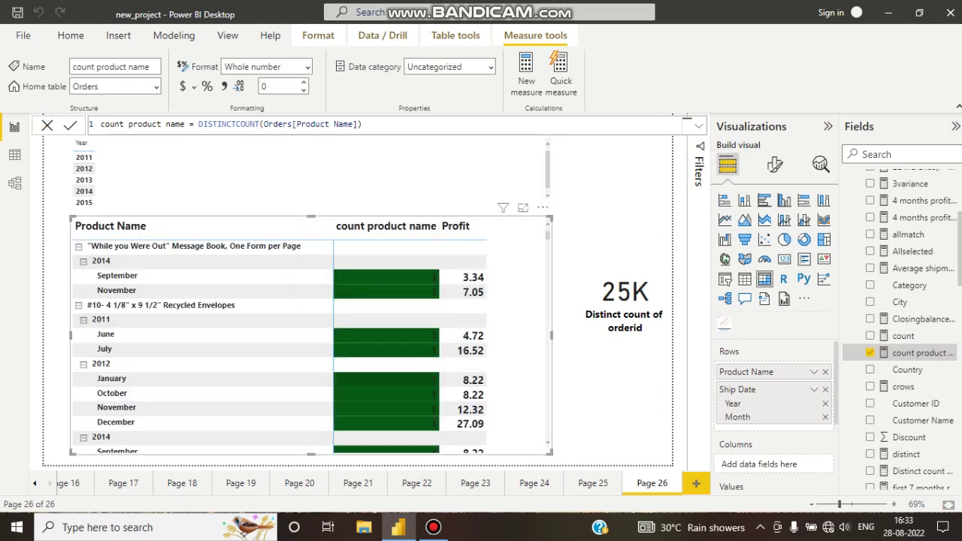
scroll(203, 350, "down", 2)
scroll(278, 345, "down", 15)
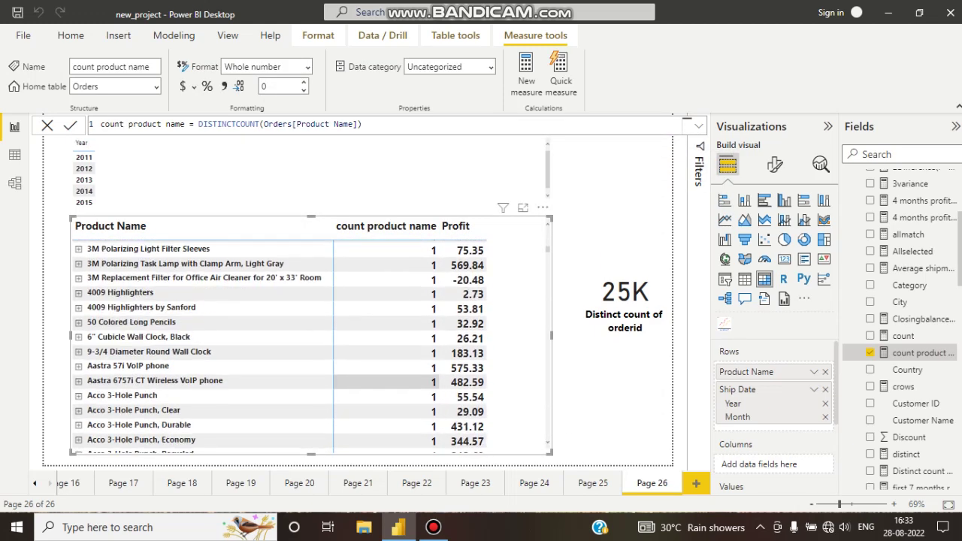
scroll(278, 345, "down", 3)
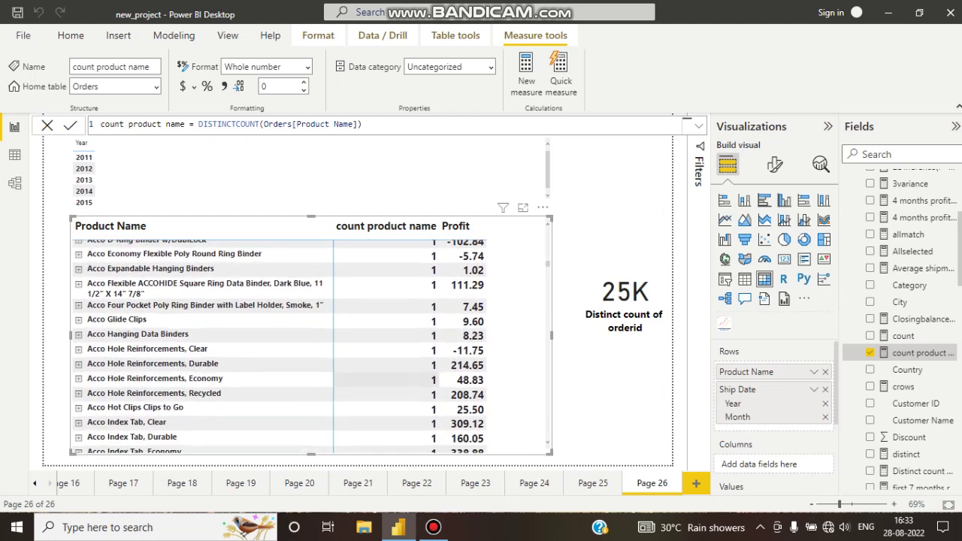
double_click(229, 124)
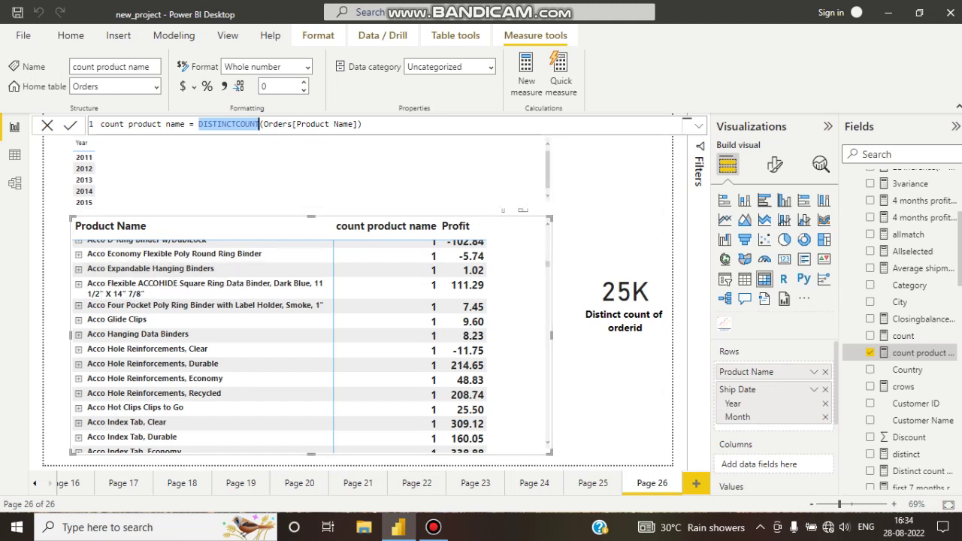
Revert the measure to COUNT(Orders[Product Name]) by deleting DISTINCT.
left_click(236, 124)
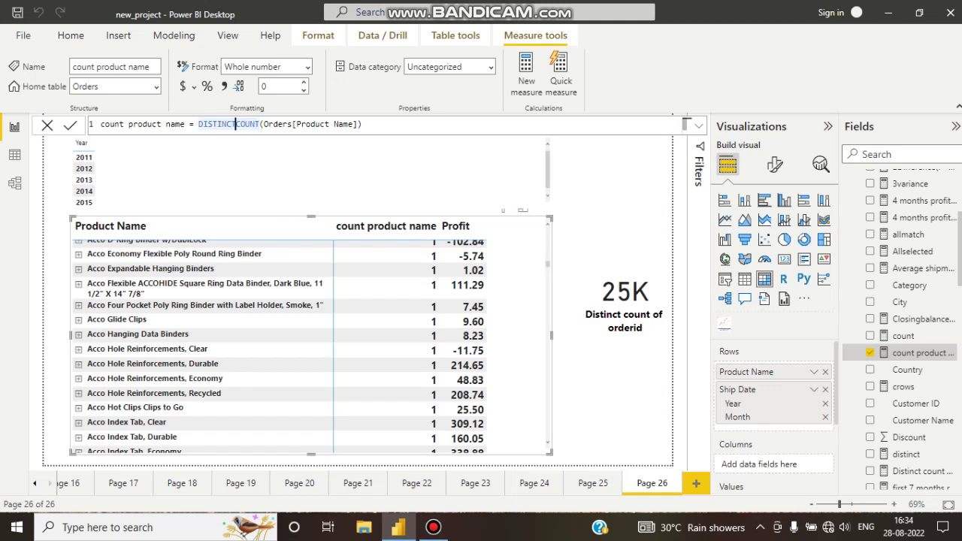
key("BackSpace")
key("BackSpace")
key("BackSpace")
key("BackSpace")
key("BackSpace")
key("BackSpace")
key("BackSpace")
key("BackSpace")
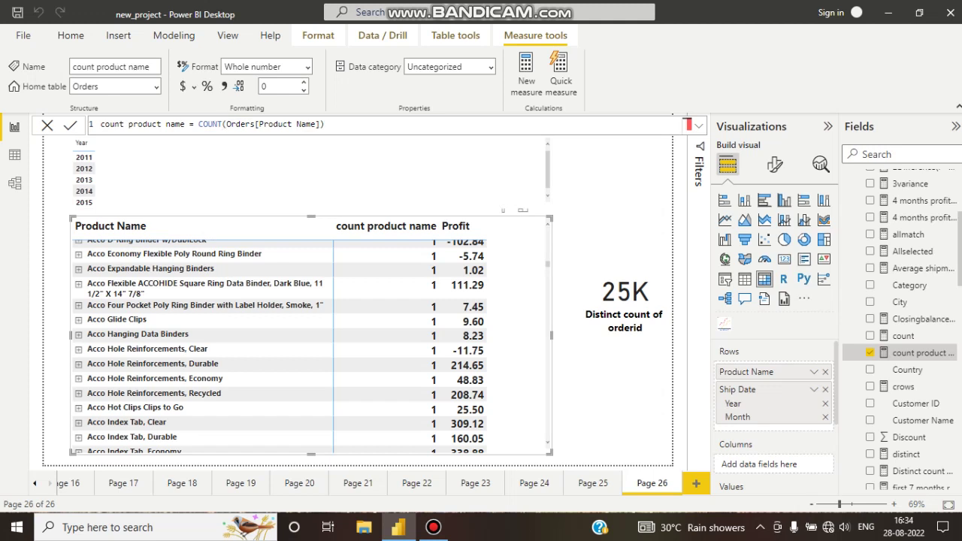
key("Return")
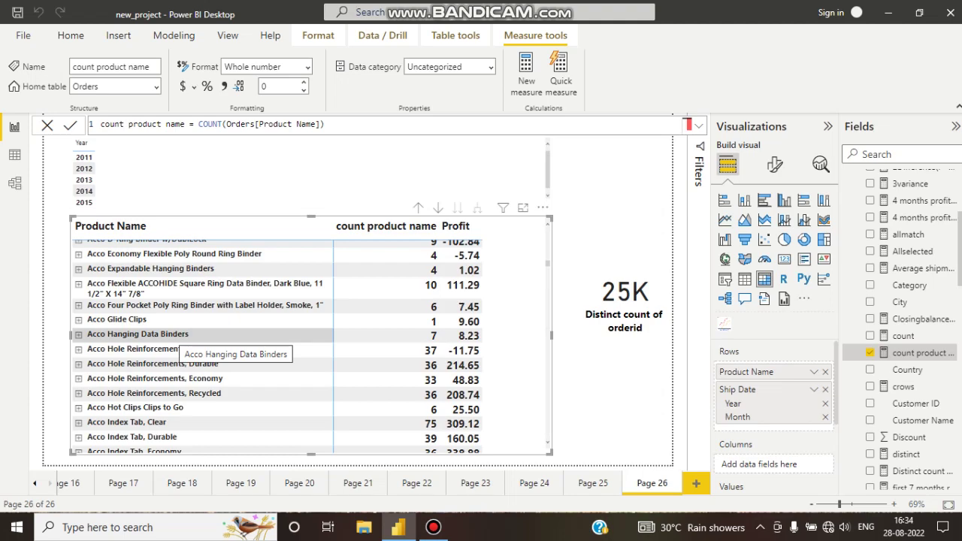
Review the monthly counts, deselect the matrix, and bring up the Bandicam recorder.
scroll(226, 378, "up", 15)
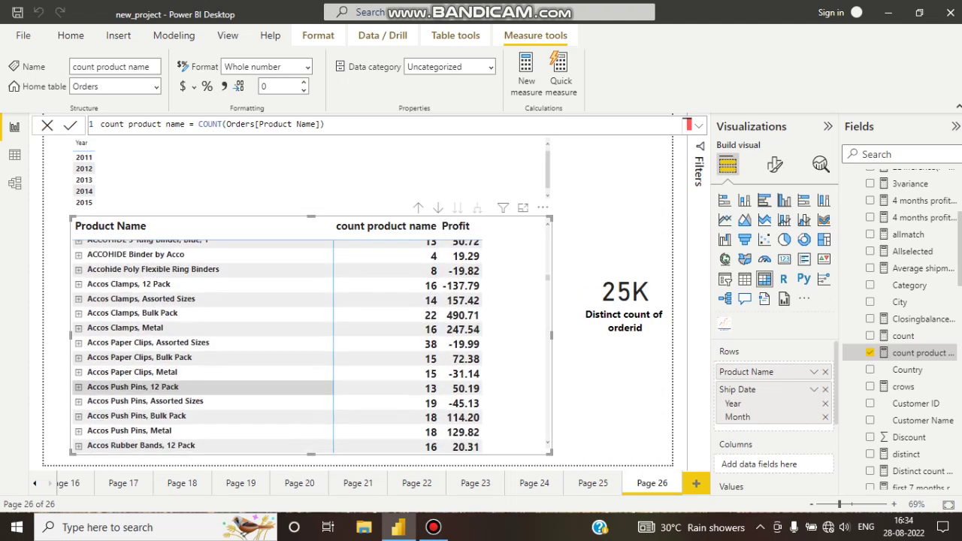
scroll(124, 391, "up", 5)
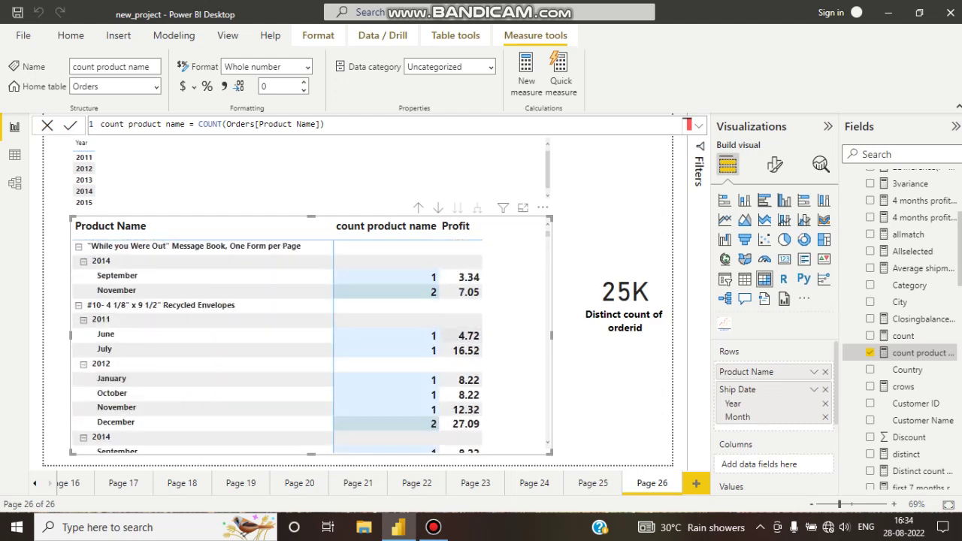
key("Escape")
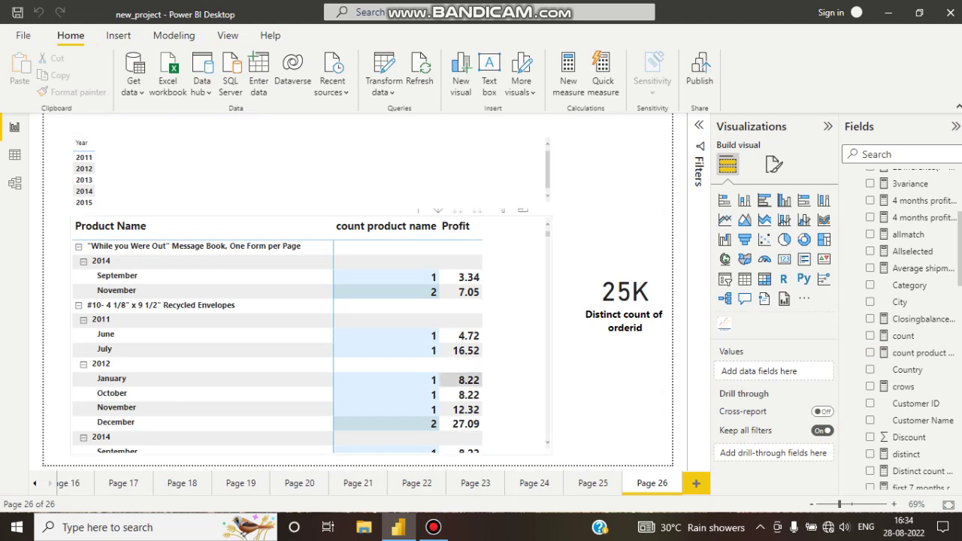
left_click(433, 527)
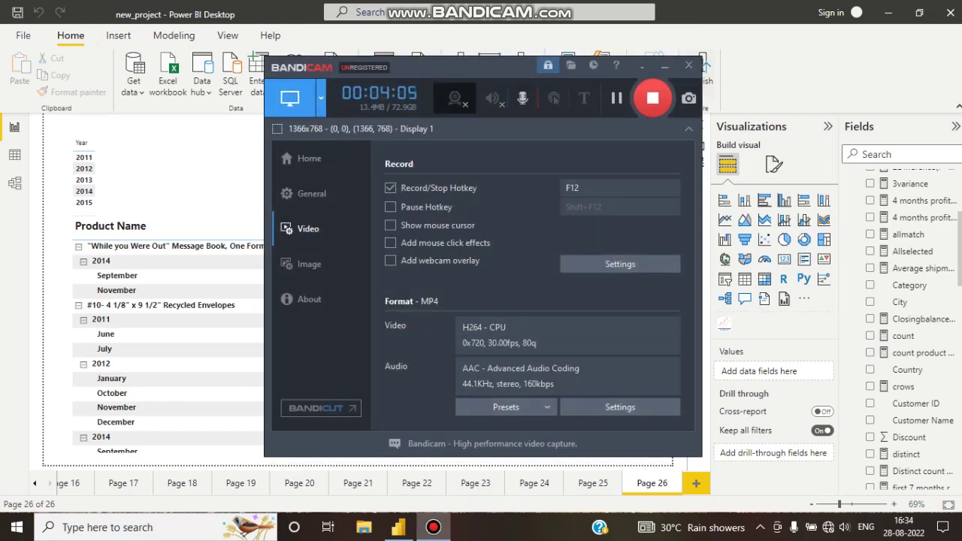